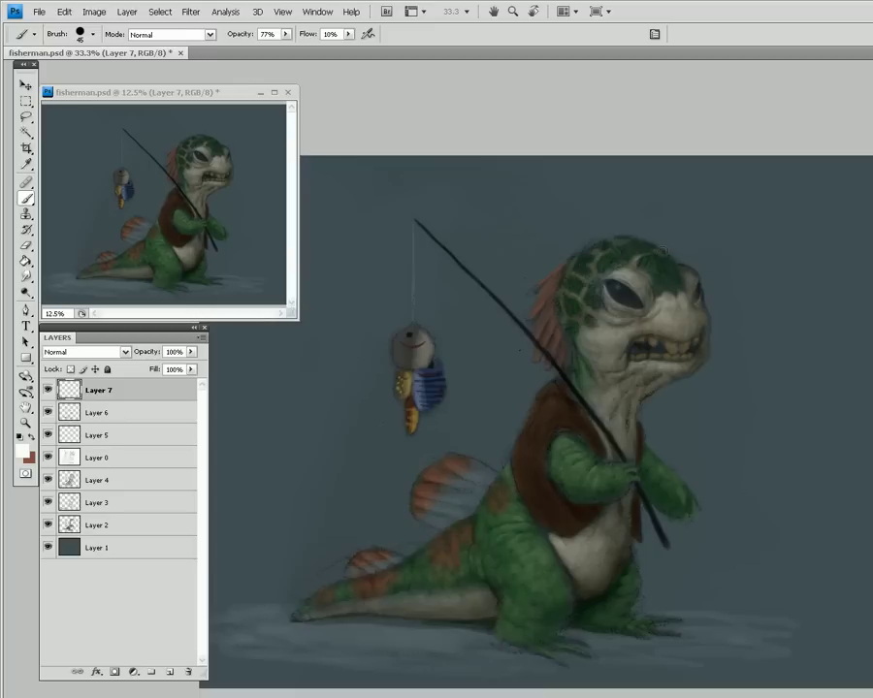
Step: Enlarge the brush to 80 px and set its opacity to 60% for softer strokes
{"action": "key", "text": "bracketright"}
{"action": "key", "text": "bracketright"}
{"action": "key", "text": "bracketright"}
{"action": "key", "text": "bracketright"}
{"action": "key", "text": "6"}
Step: Paint a light arrow above the head pointing down at the crown, redrawing it until satisfied
{"action": "left_click_drag", "start_coordinate": [705, 233], "coordinate": [741, 182]}
{"action": "left_click_drag", "start_coordinate": [704, 221], "coordinate": [718, 231]}
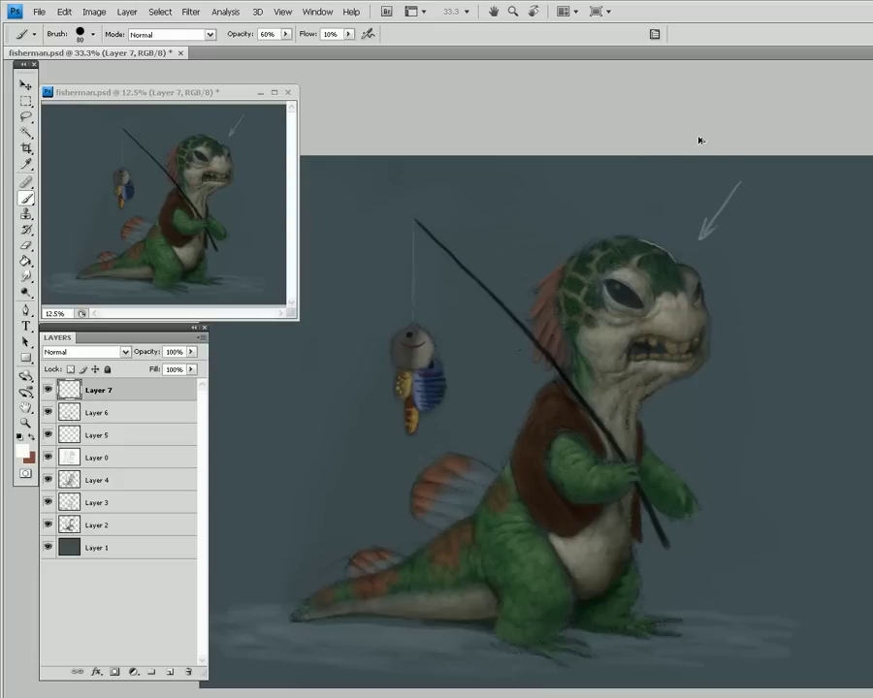
{"action": "key", "text": "ctrl+alt+z"}
{"action": "key", "text": "ctrl+alt+z"}
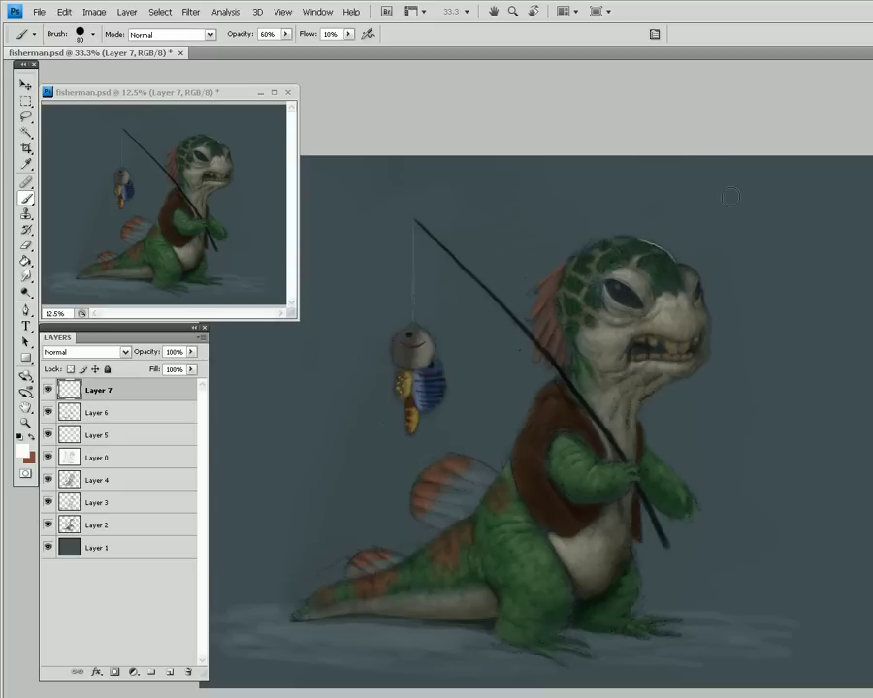
{"action": "left_click_drag", "start_coordinate": [708, 238], "coordinate": [747, 186]}
{"action": "key", "text": "ctrl+z"}
{"action": "left_click_drag", "start_coordinate": [705, 229], "coordinate": [740, 182]}
{"action": "mouse_move", "coordinate": [700, 219]}
{"action": "left_mouse_down"}
{"action": "mouse_move", "coordinate": [711, 228]}
{"action": "mouse_move", "coordinate": [702, 233]}
{"action": "mouse_move", "coordinate": [717, 218]}
{"action": "left_mouse_up"}
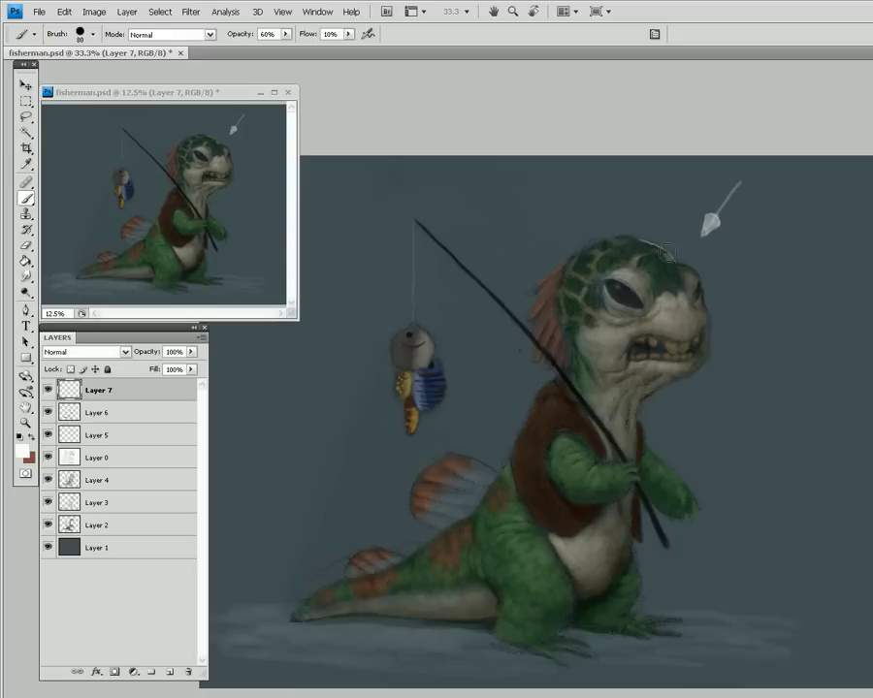
Step: Shrink the brush to 60 at 40% opacity and dab a faint highlight on the head top
{"action": "key", "text": "bracketleft"}
{"action": "key", "text": "bracketleft"}
{"action": "key", "text": "4"}
{"action": "left_click_drag", "start_coordinate": [653, 250], "coordinate": [663, 258]}
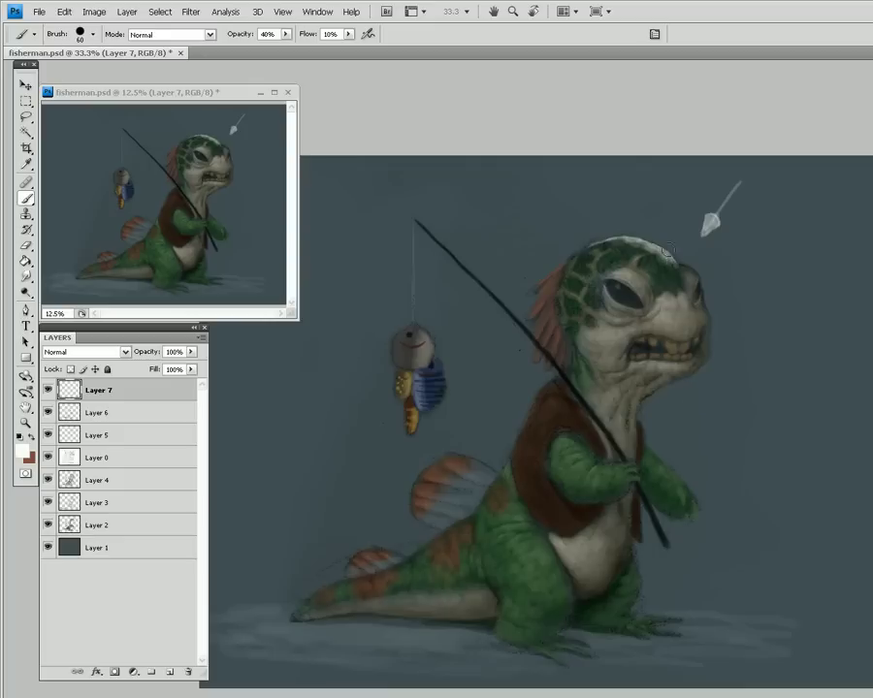
Step: Switch to the Eraser to tone down the highlight on top of the head
{"action": "key", "text": "e"}
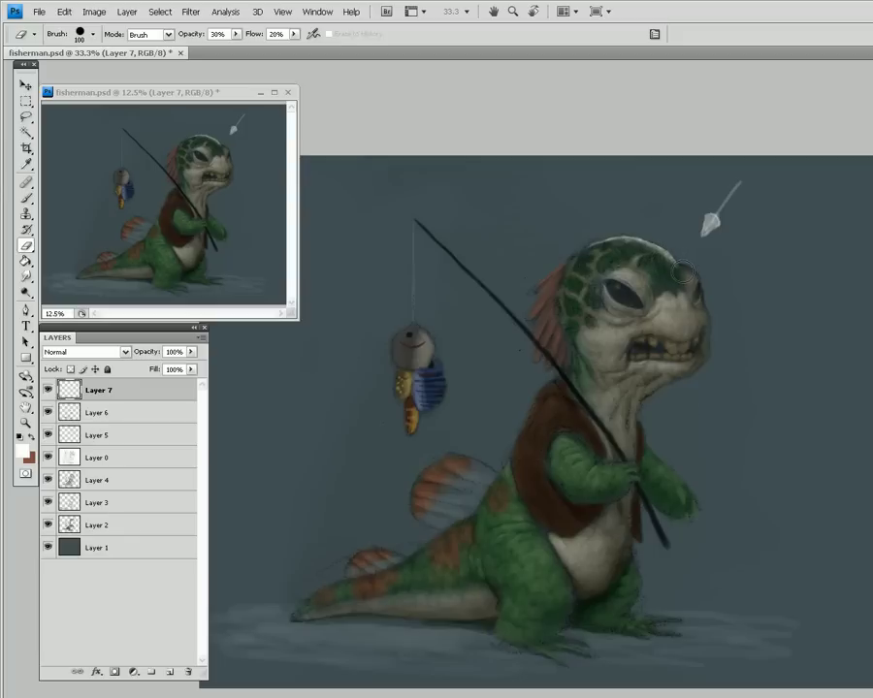
Step: Return to the Brush tool to paint the pale crown highlight at 40% opacity
{"action": "key", "text": "b"}
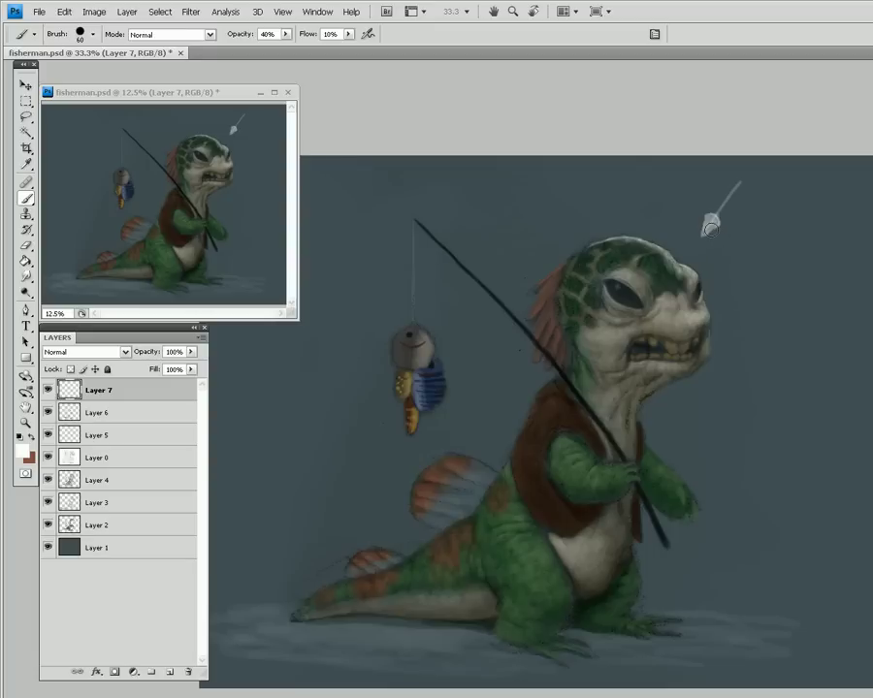
Step: Lighten the arrowhead tip and add pale highlights along the head-top outline
{"action": "left_click_drag", "start_coordinate": [709, 228], "coordinate": [717, 238]}
{"action": "left_click", "coordinate": [663, 257]}
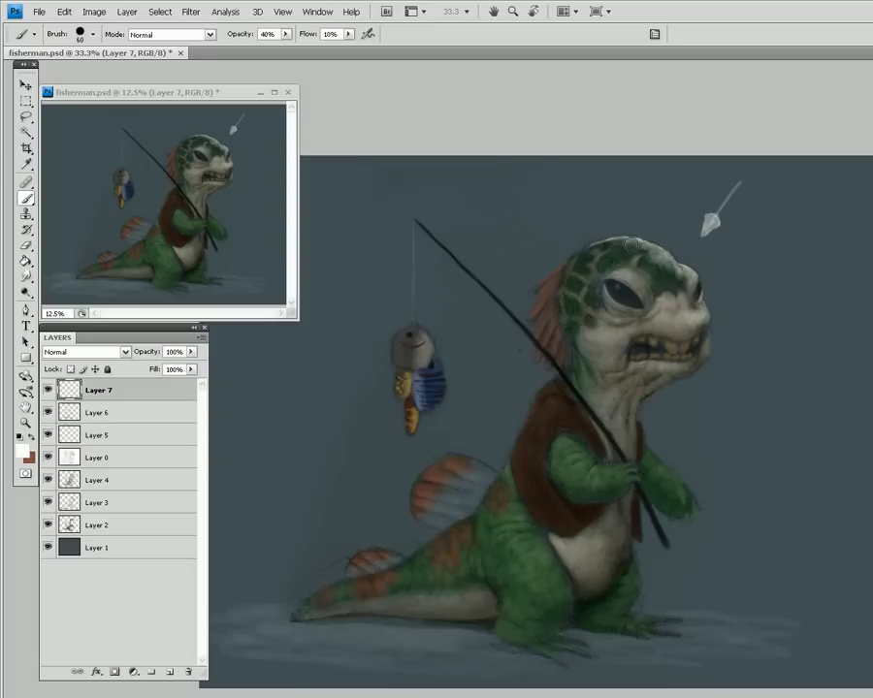
{"action": "left_click_drag", "start_coordinate": [655, 252], "coordinate": [641, 244]}
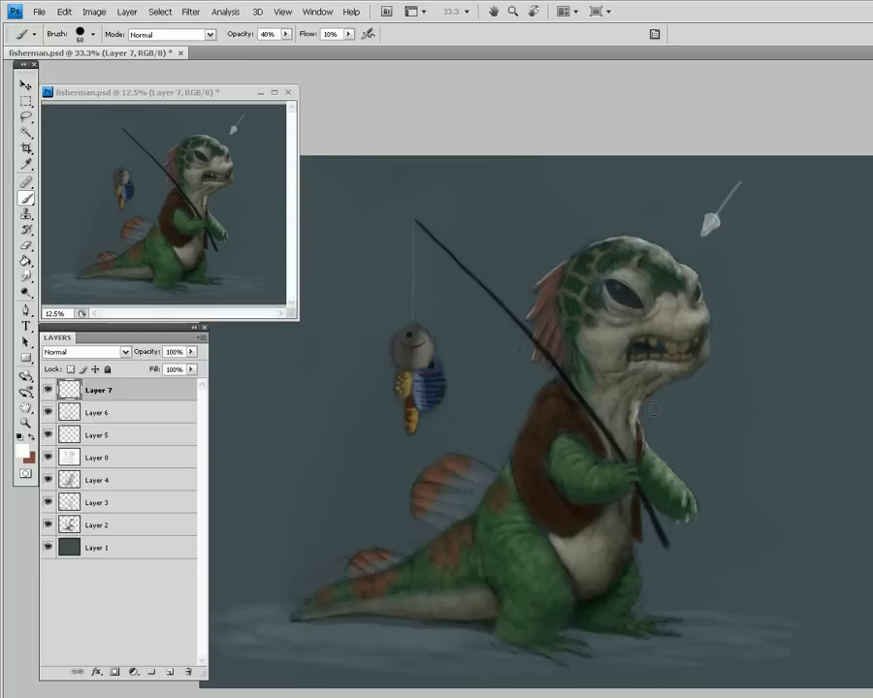
Step: Erase to clean up the hand on the rod and mouth, then resume painting with the Brush
{"action": "key", "text": "e"}
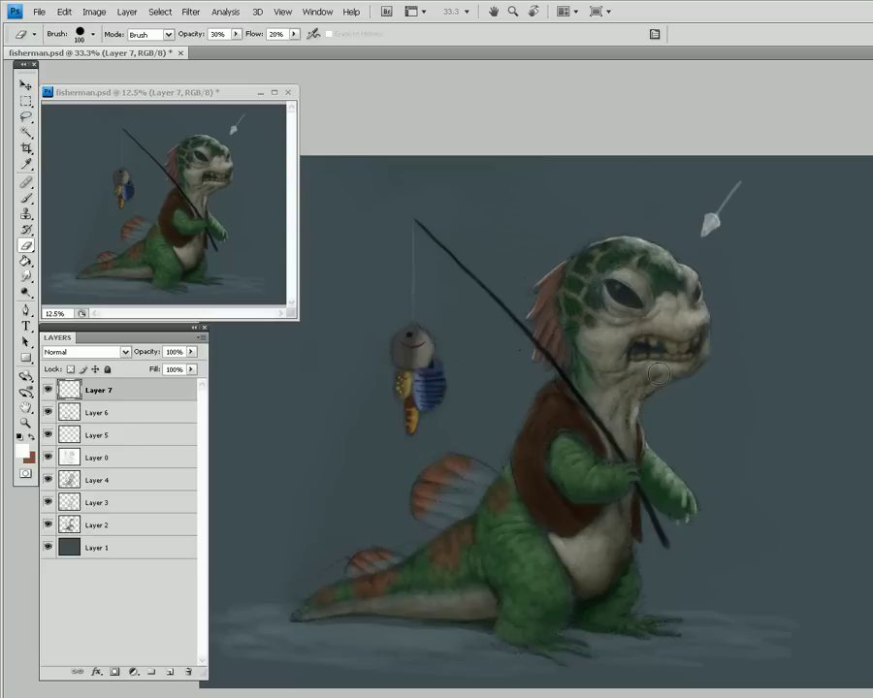
{"action": "key", "text": "b"}
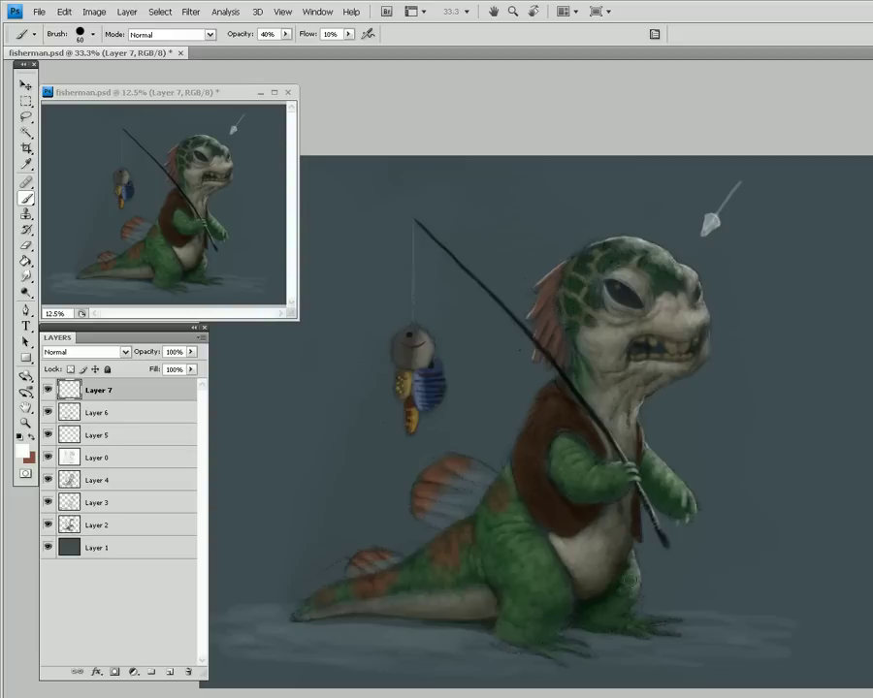
Step: Erase around the back foot, paint a light highlight along it, then erase at 100% opacity
{"action": "key", "text": "e"}
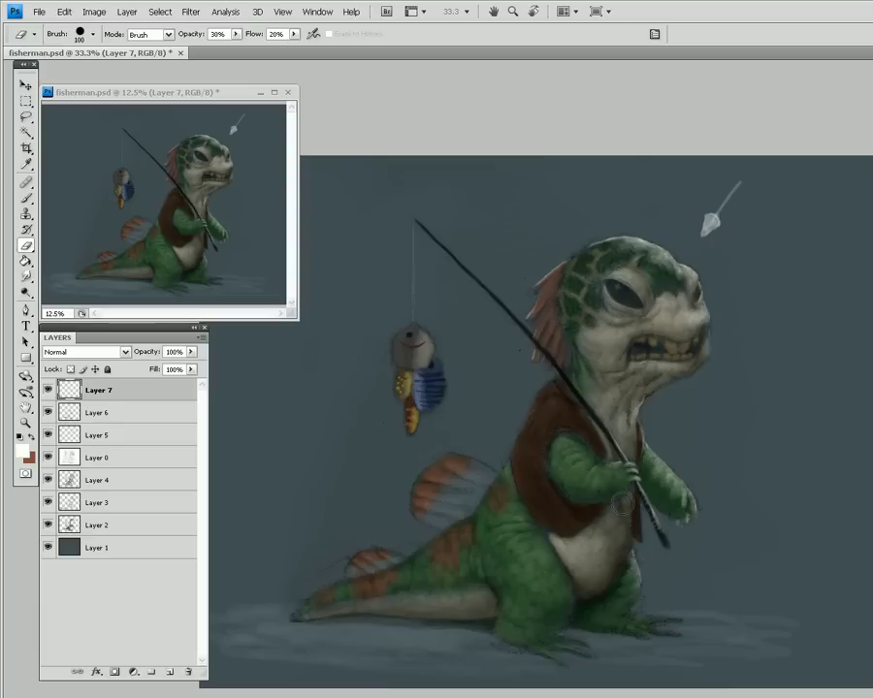
{"action": "key", "text": "b"}
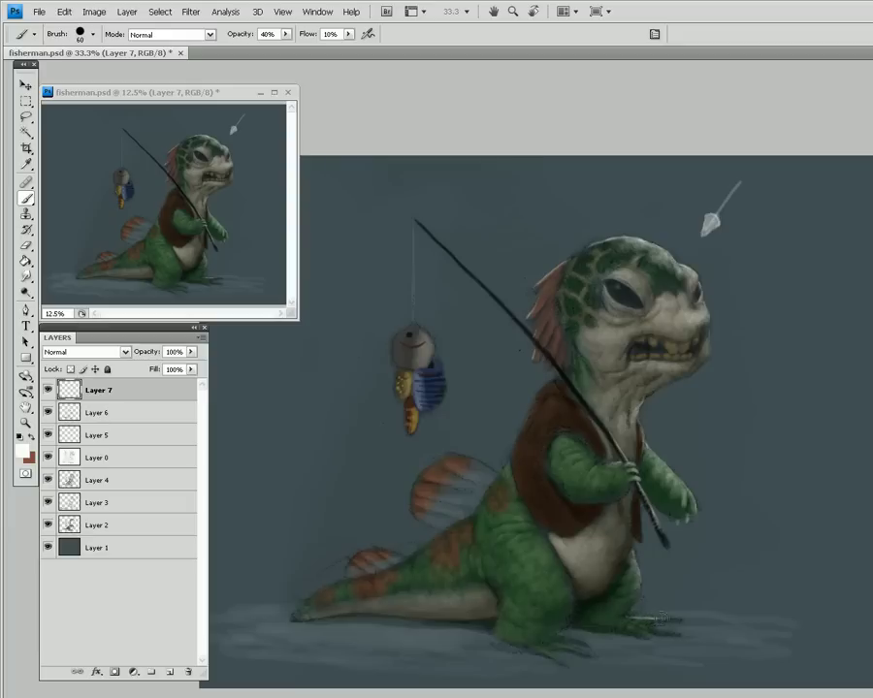
{"action": "left_click_drag", "start_coordinate": [660, 617], "coordinate": [623, 617]}
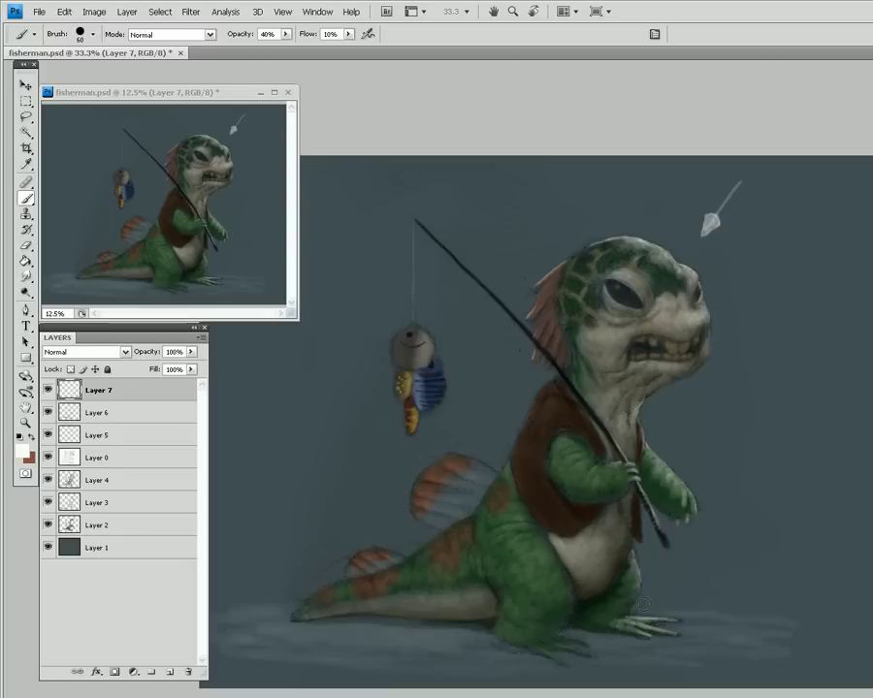
{"action": "key", "text": "e"}
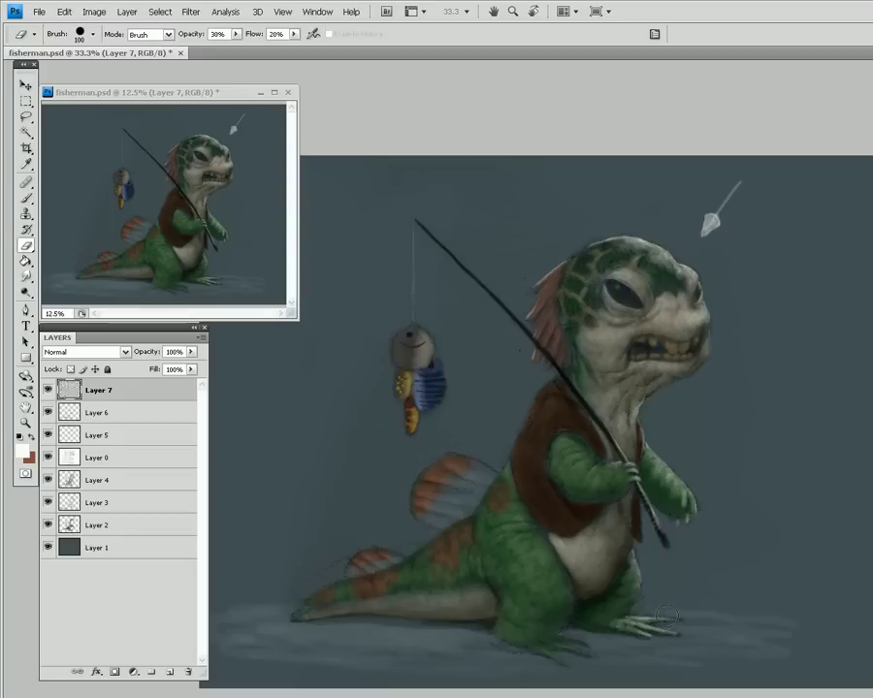
{"action": "key", "text": "0"}
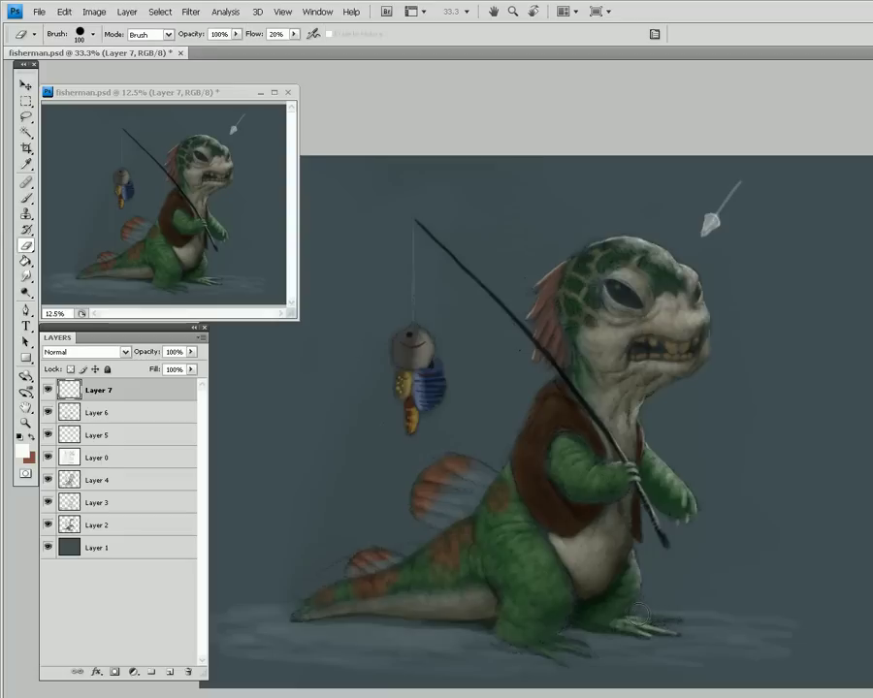
{"action": "key", "text": "b"}
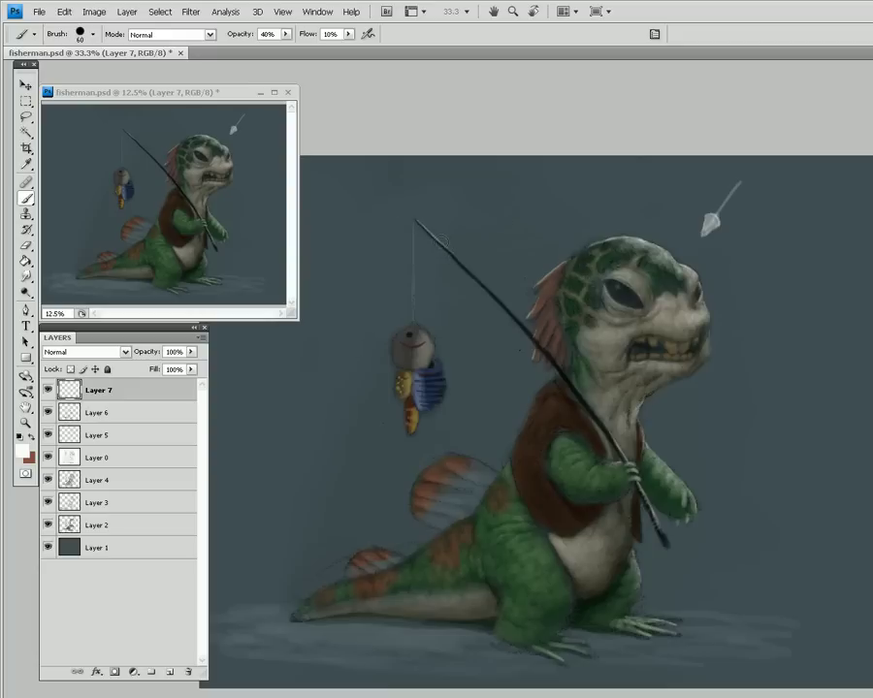
Step: Paint light highlights down the fishing rod and along the back fin edge toward the vest
{"action": "left_click_drag", "start_coordinate": [469, 269], "coordinate": [497, 302]}
{"action": "left_click_drag", "start_coordinate": [511, 312], "coordinate": [549, 355]}
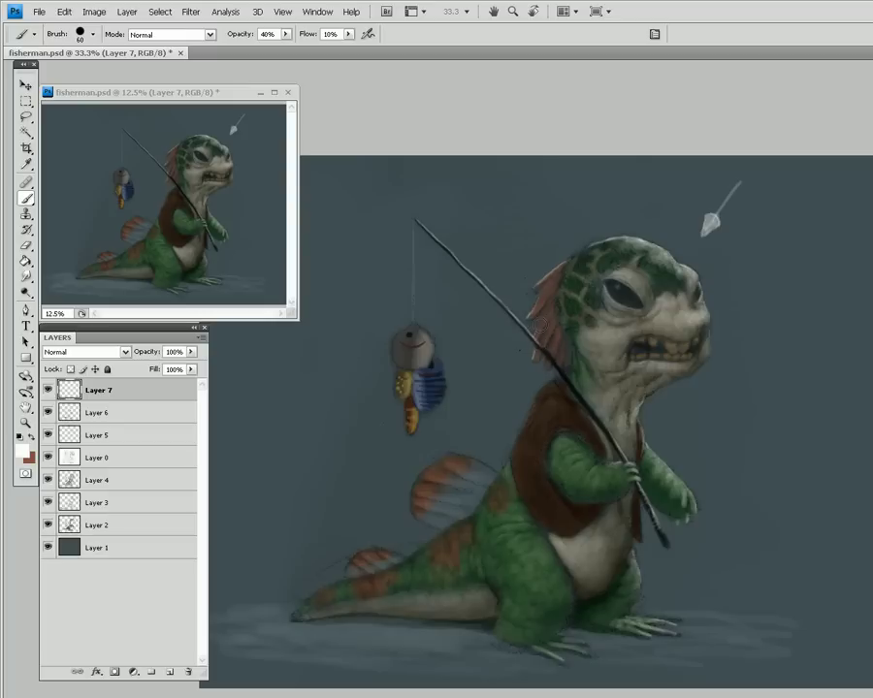
{"action": "left_click_drag", "start_coordinate": [461, 453], "coordinate": [496, 469]}
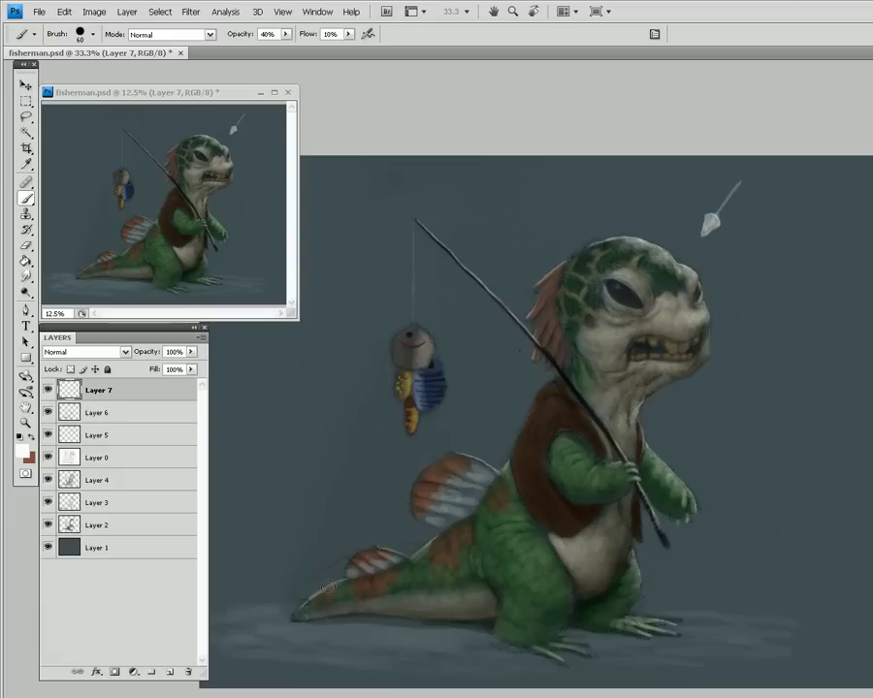
Step: Add a small stroke at the tail tip and set the foreground colour to cream fffcee
{"action": "left_click_drag", "start_coordinate": [304, 603], "coordinate": [330, 585]}
{"action": "left_click", "coordinate": [635, 310], "text": "alt"}
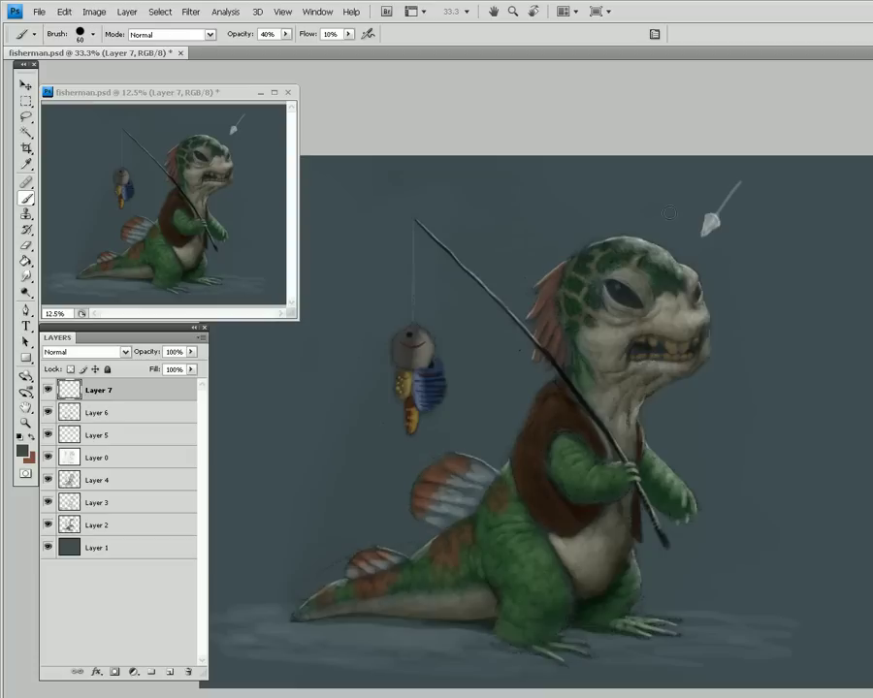
{"action": "left_click", "coordinate": [21, 449]}
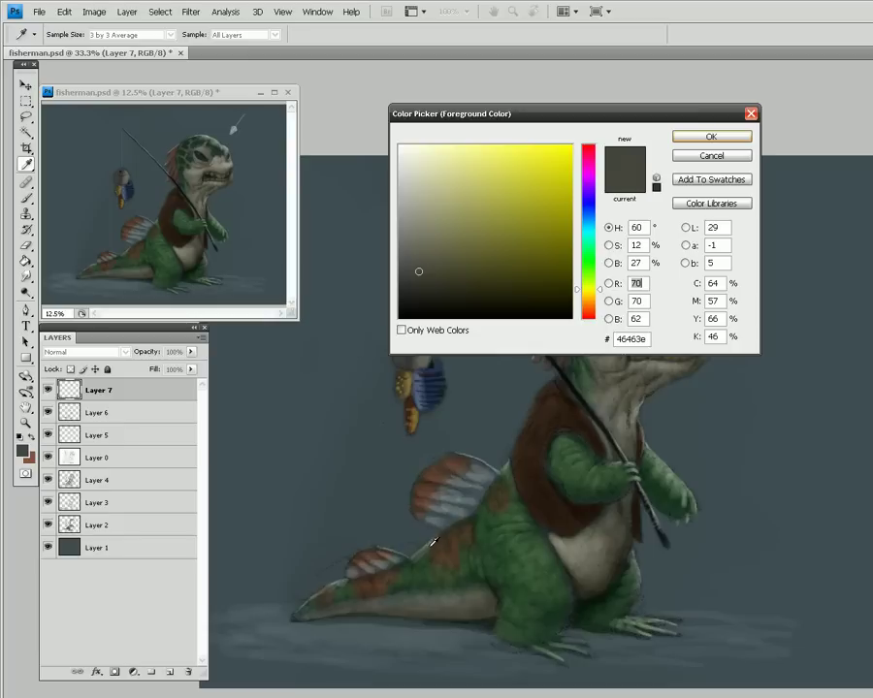
{"action": "left_click", "coordinate": [467, 410]}
{"action": "left_click", "coordinate": [588, 289]}
{"action": "left_click_drag", "start_coordinate": [589, 289], "coordinate": [589, 294]}
{"action": "left_click", "coordinate": [409, 144]}
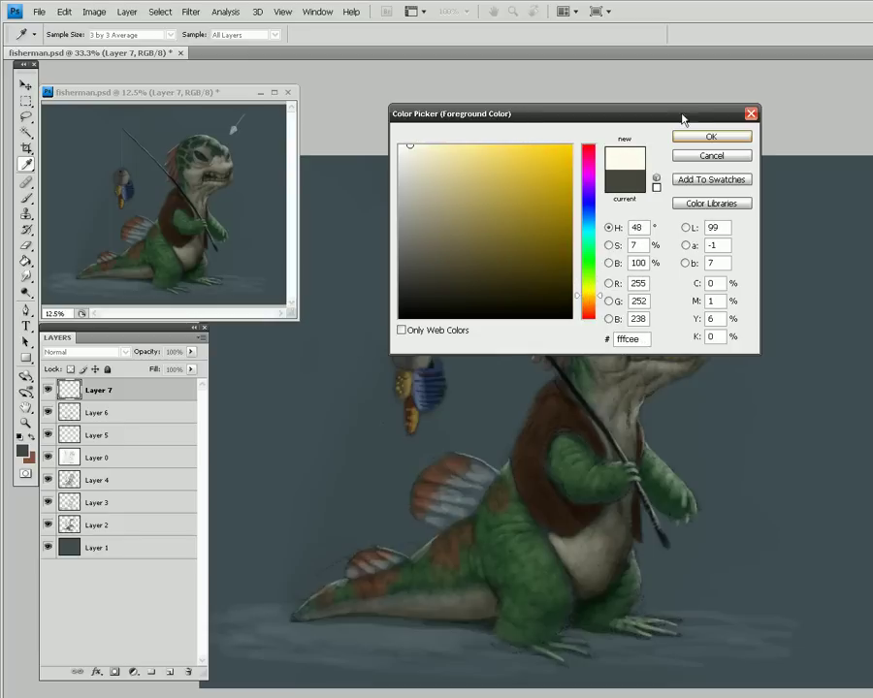
{"action": "left_click", "coordinate": [711, 137]}
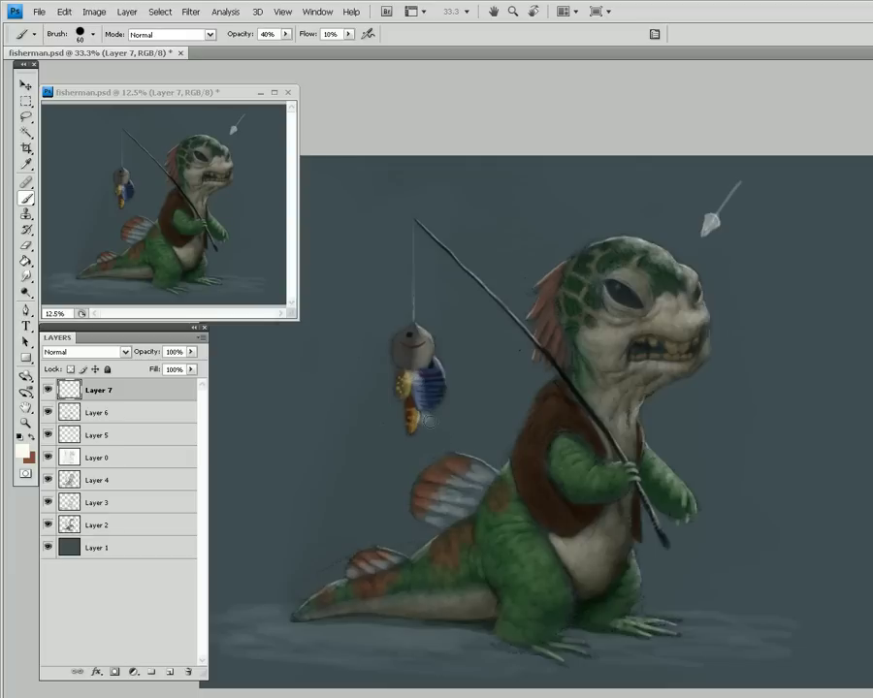
Step: Dab cream highlights on the lure's lower right, lower left and just below it
{"action": "left_click_drag", "start_coordinate": [420, 417], "coordinate": [424, 424]}
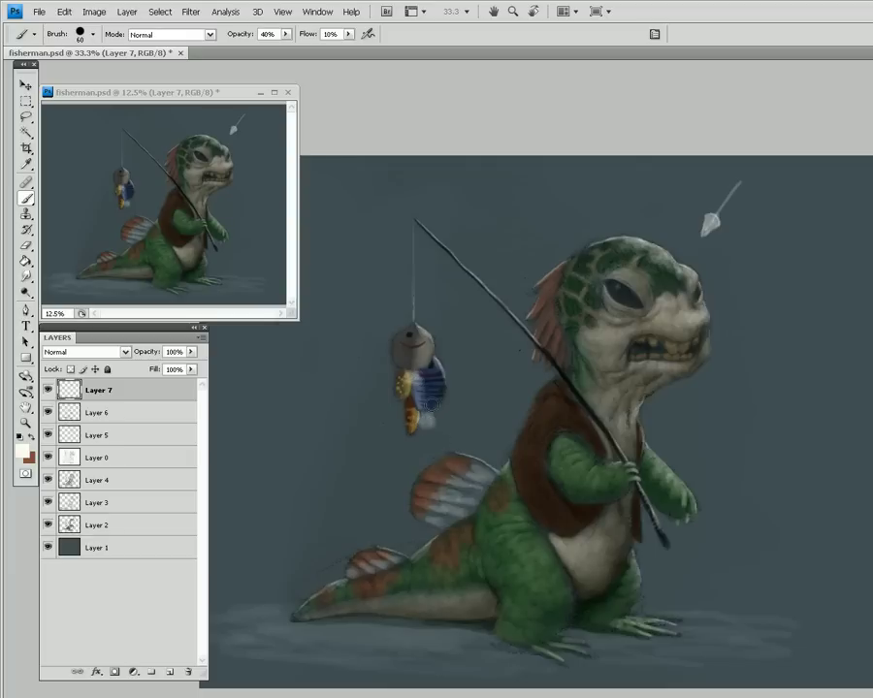
{"action": "left_click", "coordinate": [408, 434]}
{"action": "left_click_drag", "start_coordinate": [399, 400], "coordinate": [401, 404]}
Step: Reduce the brush to size 30 and switch to the Eraser at 40% opacity
{"action": "key", "text": "bracketleft"}
{"action": "key", "text": "bracketleft"}
{"action": "key", "text": "bracketleft"}
{"action": "key", "text": "e"}
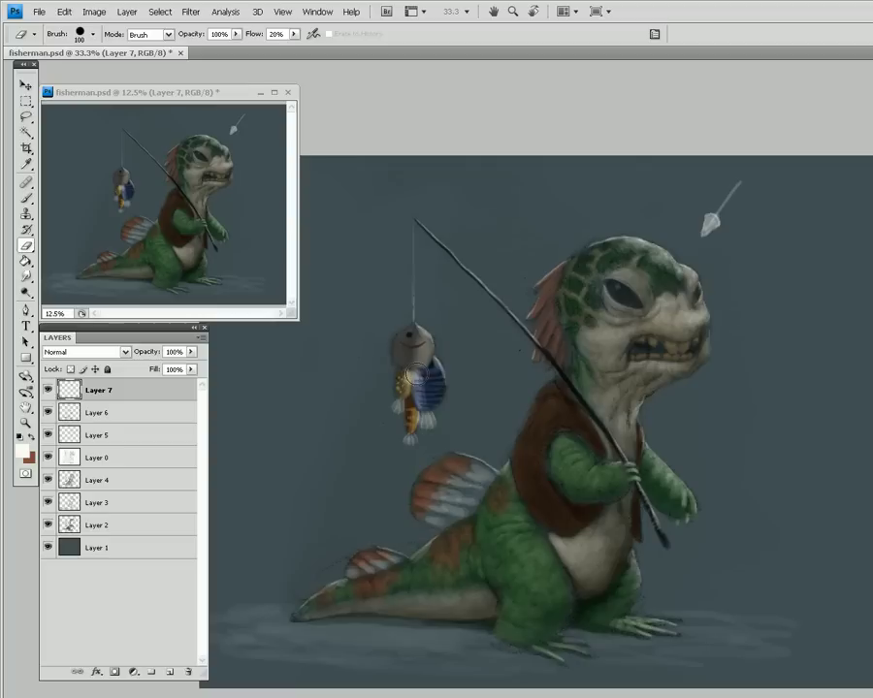
{"action": "key", "text": "4"}
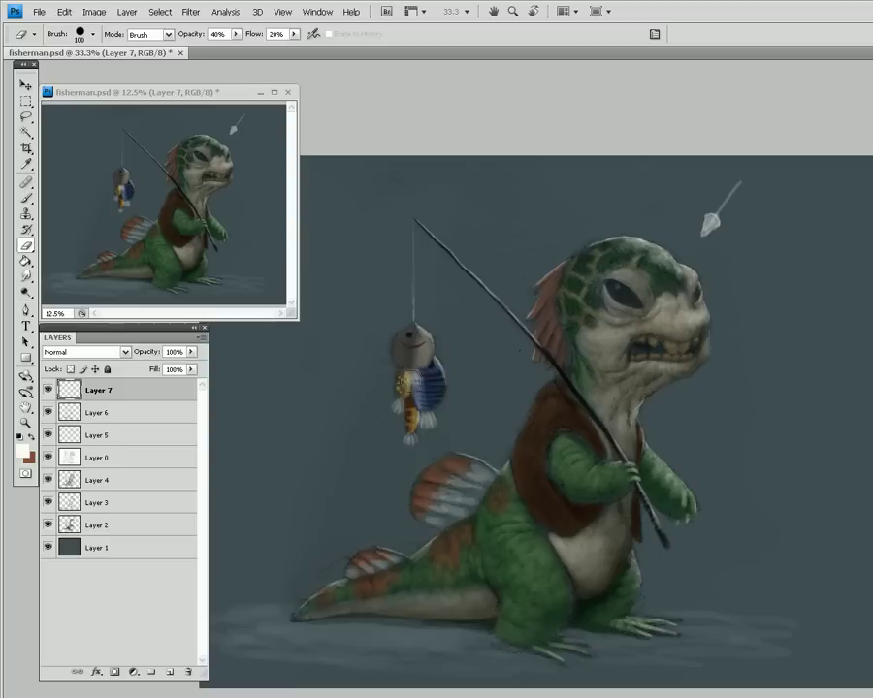